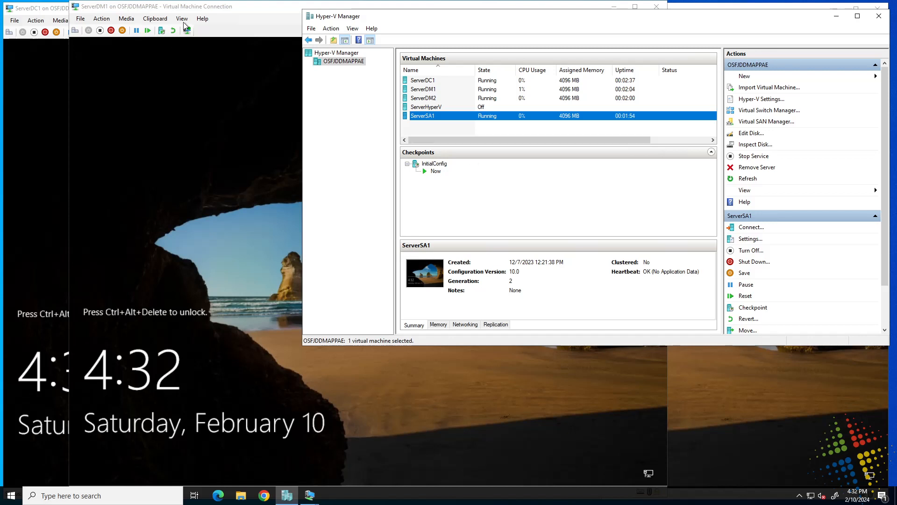
- Sign in to ServerDC1 as domain administrator with its password, then bring ServerDM1's console forward
drag(255, 8, 437, 11)
click(209, 19)
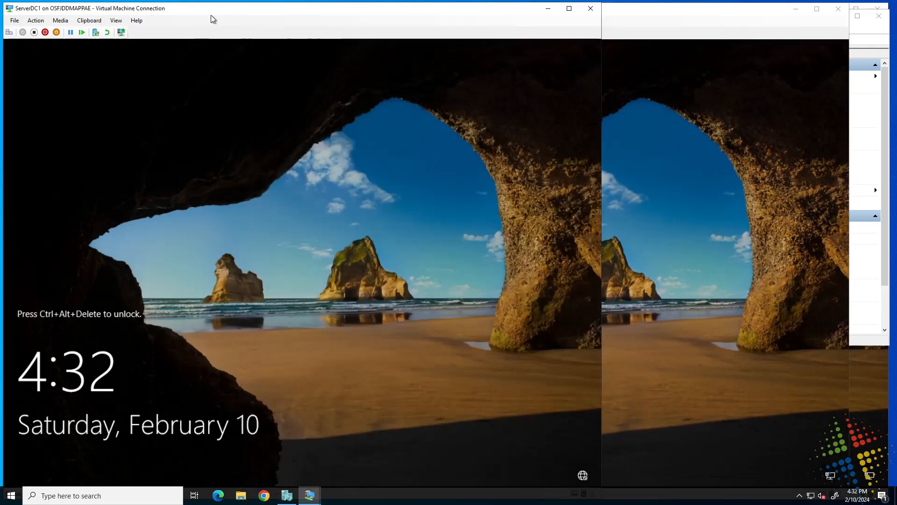
click(9, 34)
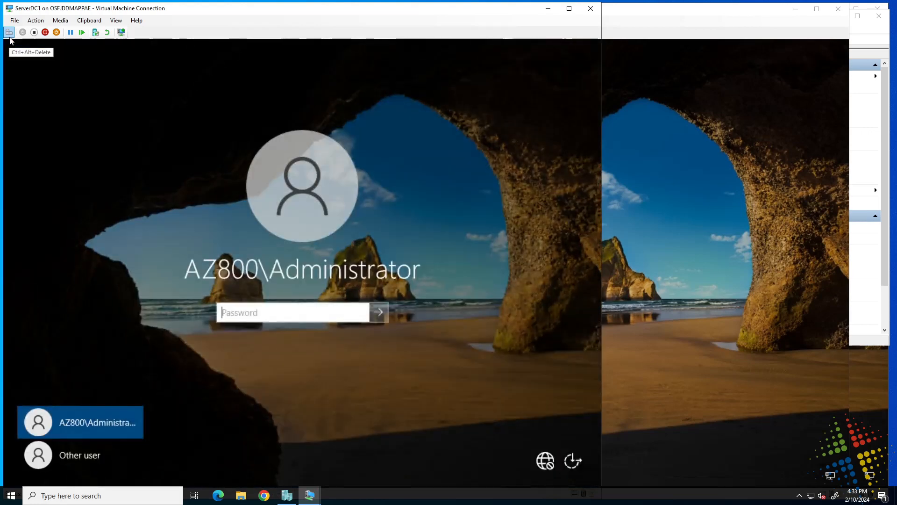
text(Pa55w.rd)
key(Return)
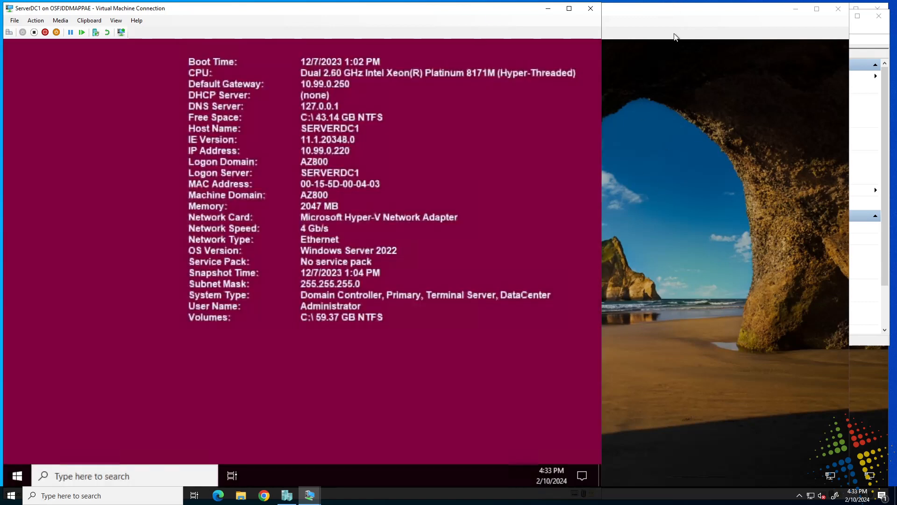
click(691, 30)
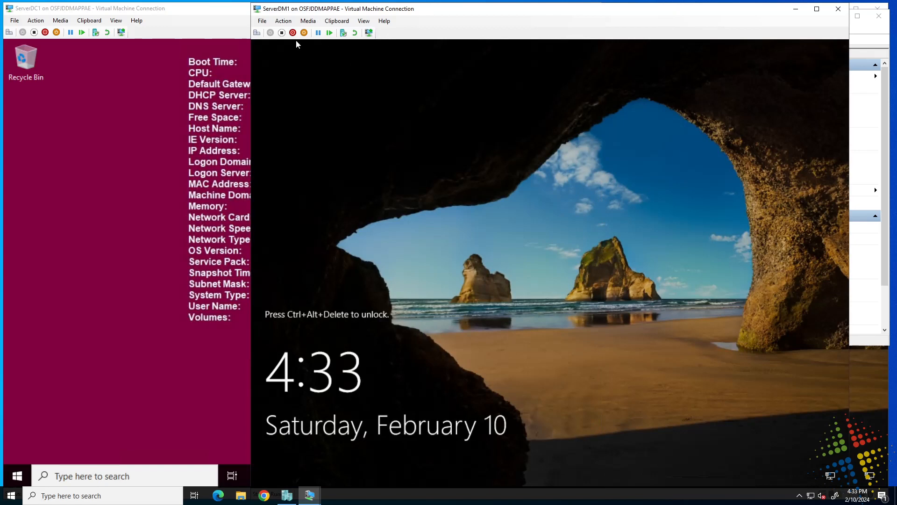
- Sign in to ServerDM1 as Other user az800\administrator with the account password
click(256, 32)
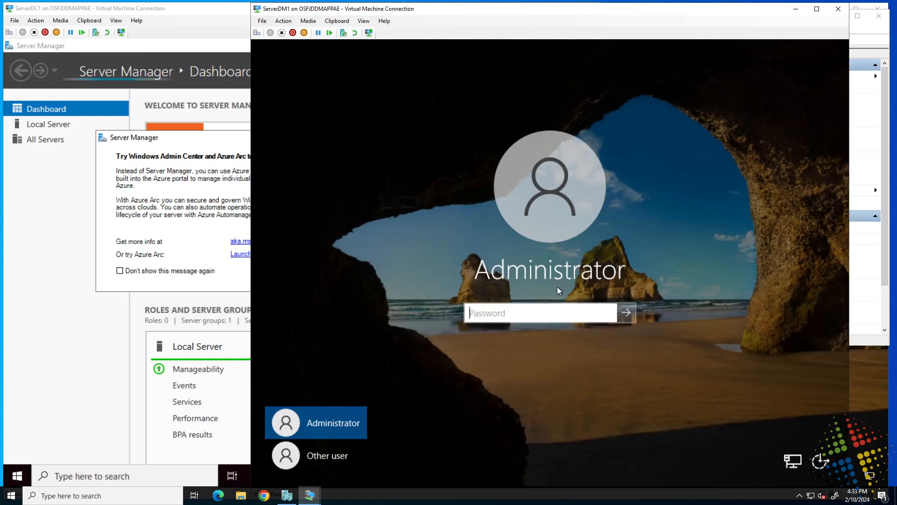
click(327, 459)
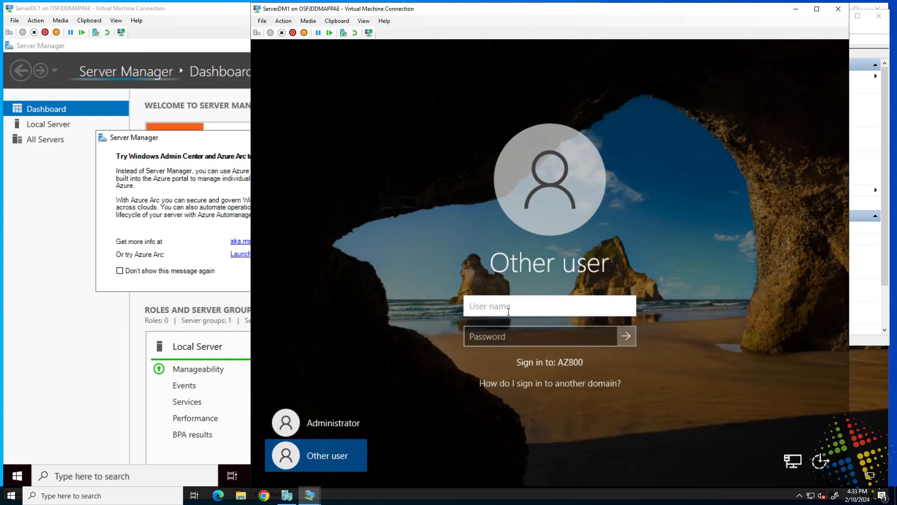
text(az800\adm)
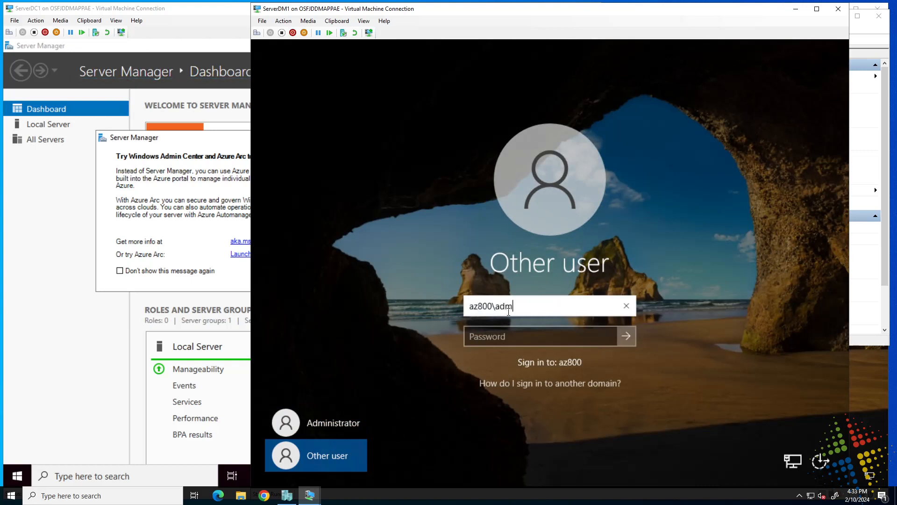
text(inistrator)
key(Tab)
text(*******)
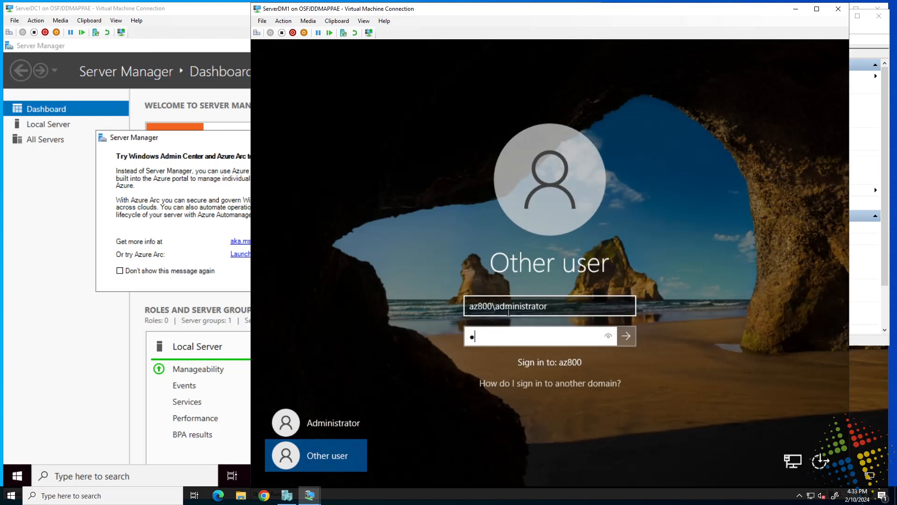
text(*****)
key(Return)
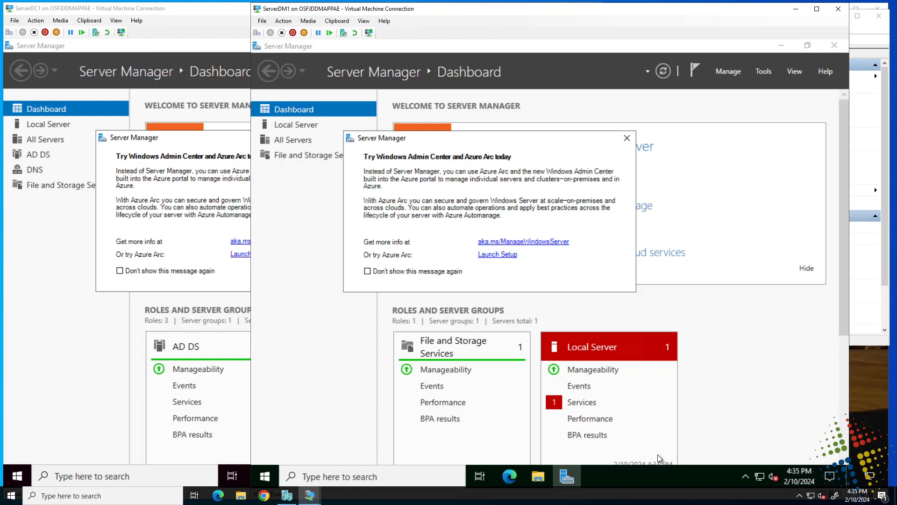
- Dismiss the Windows Admin Center notice and launch Add Roles and Features from the Manage menu
click(626, 139)
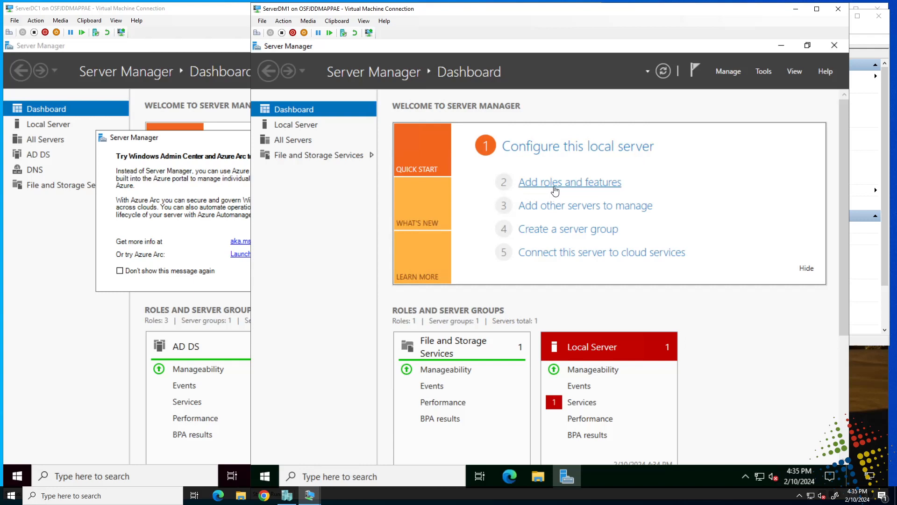
click(730, 71)
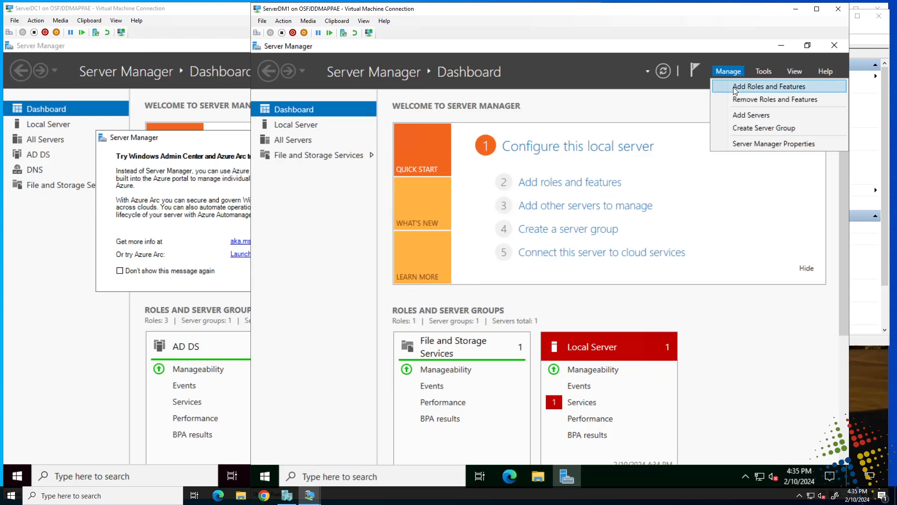
click(733, 87)
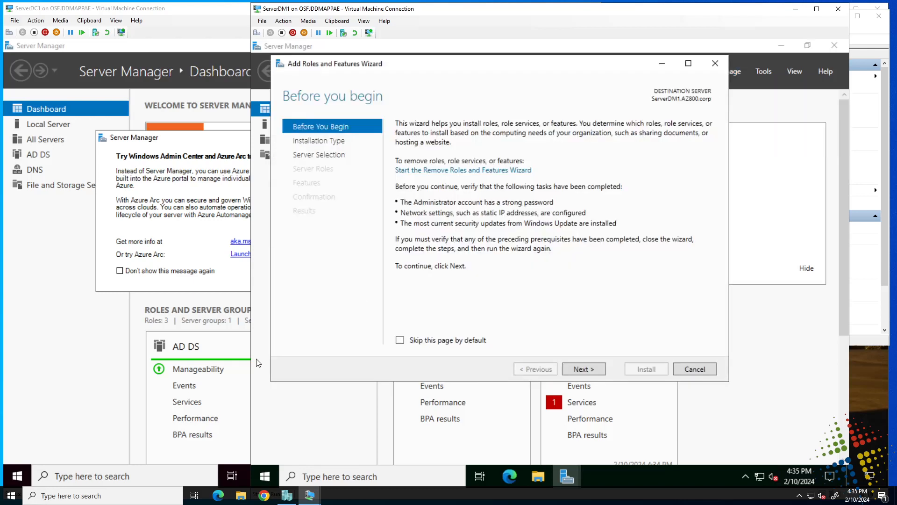
- Choose a role-based installation with ServerDM1 as the destination server
click(588, 369)
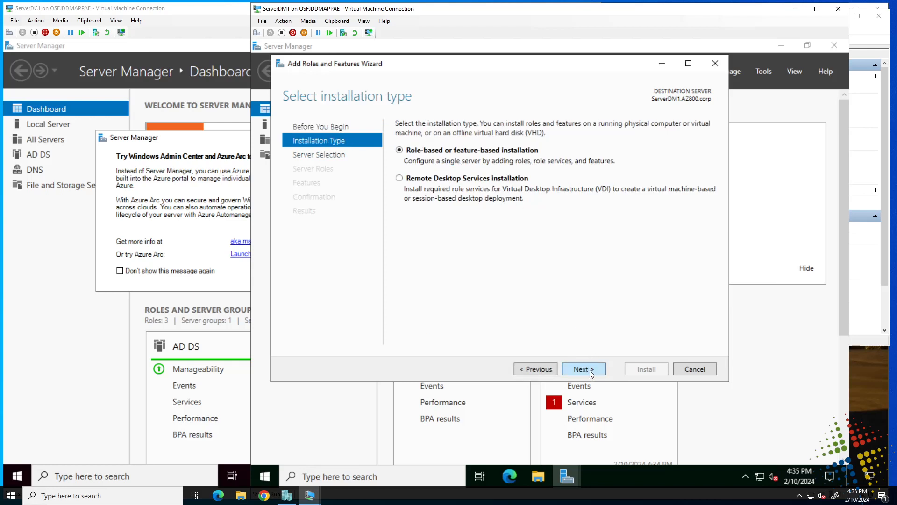
click(592, 368)
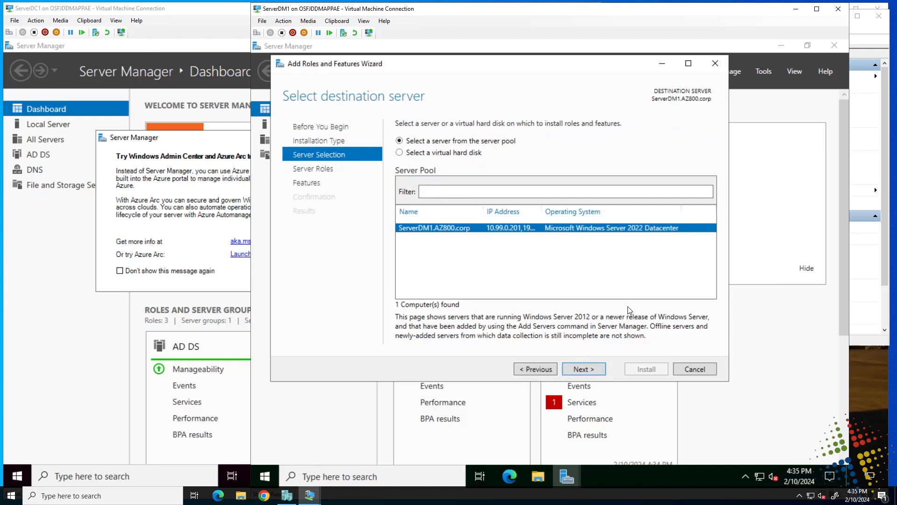
click(585, 367)
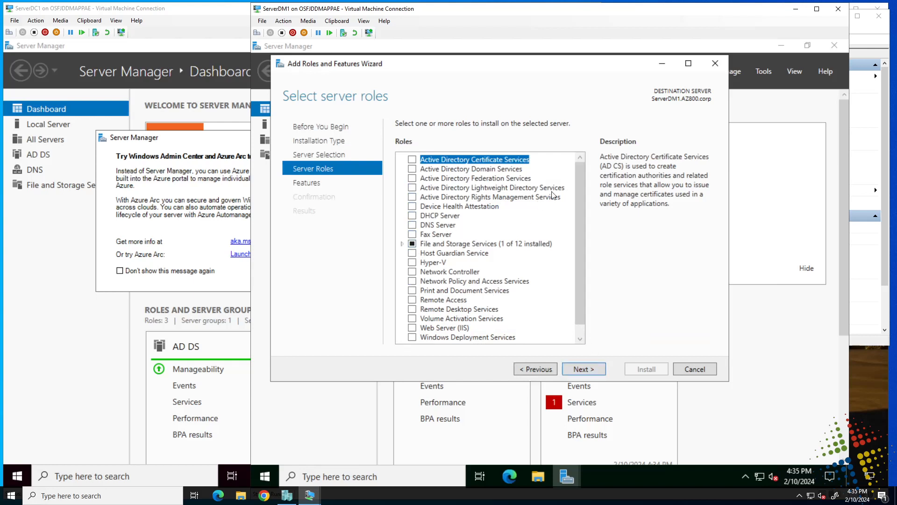
- Select Print and Document Services with its management tools, keeping Print Server, through to confirmation
click(413, 291)
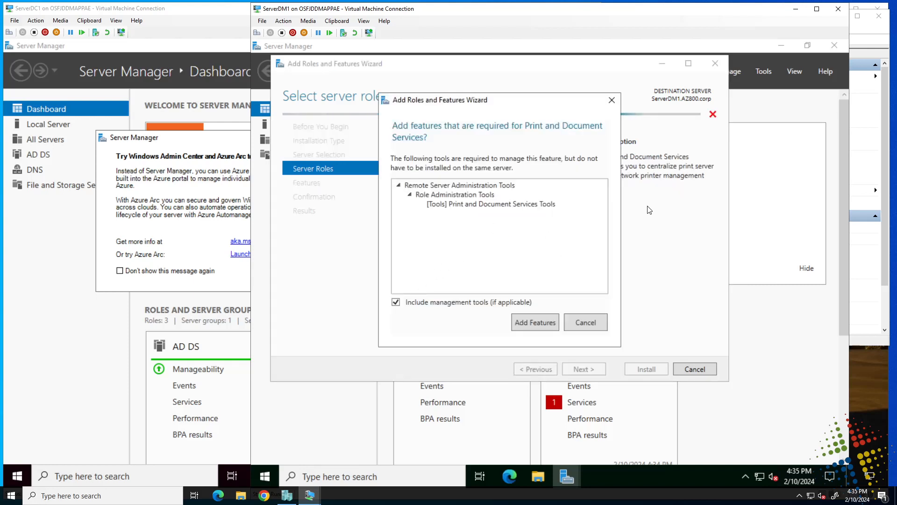
click(524, 323)
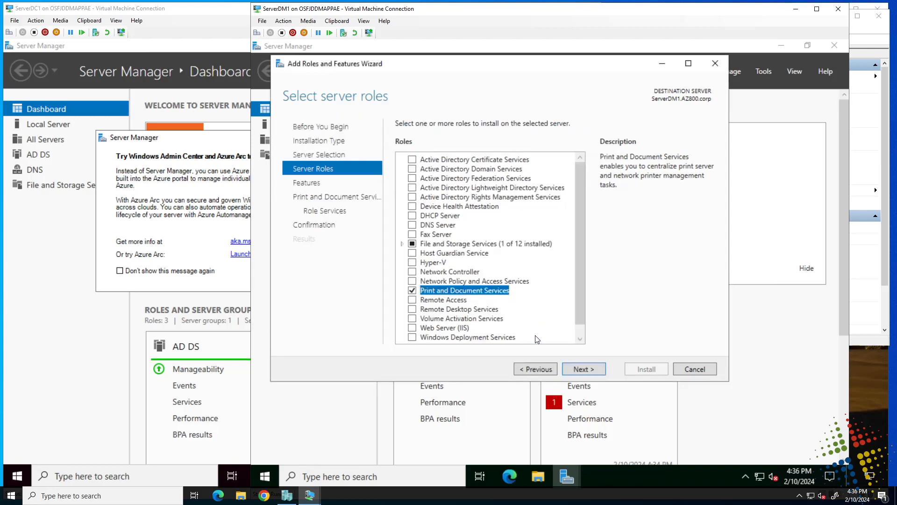
click(584, 369)
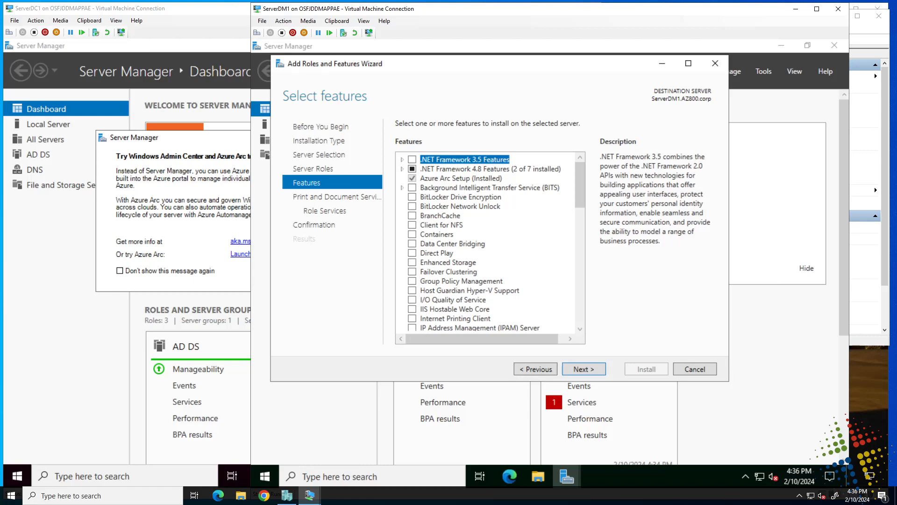
click(579, 372)
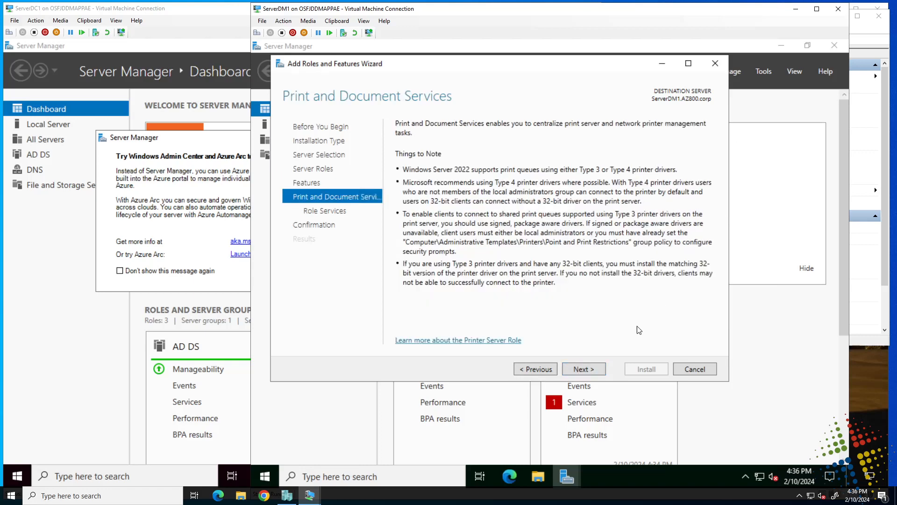
click(580, 369)
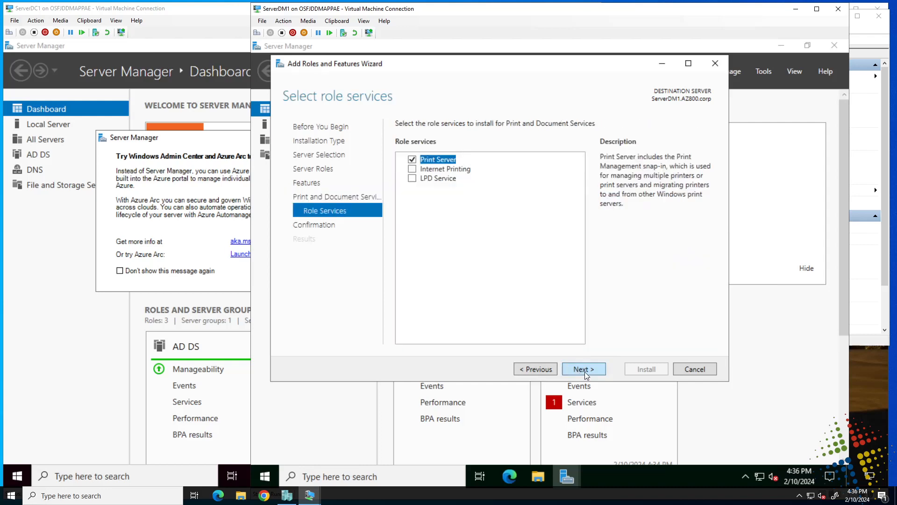
click(584, 370)
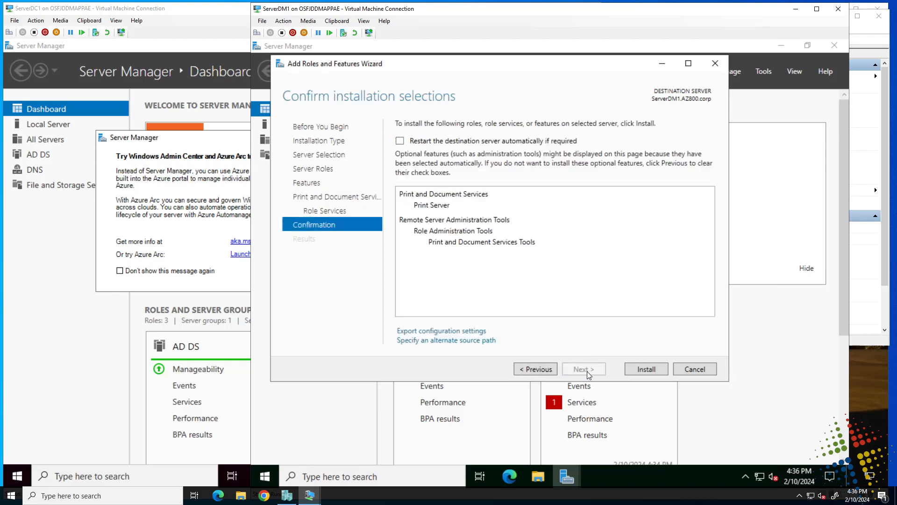
- Install Print and Document Services with Print Server and close the wizard once it succeeds
click(638, 370)
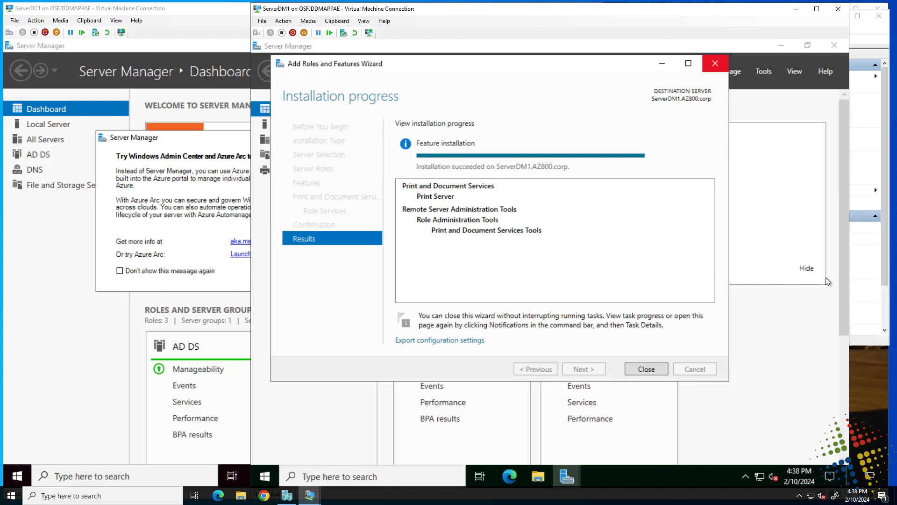
click(654, 371)
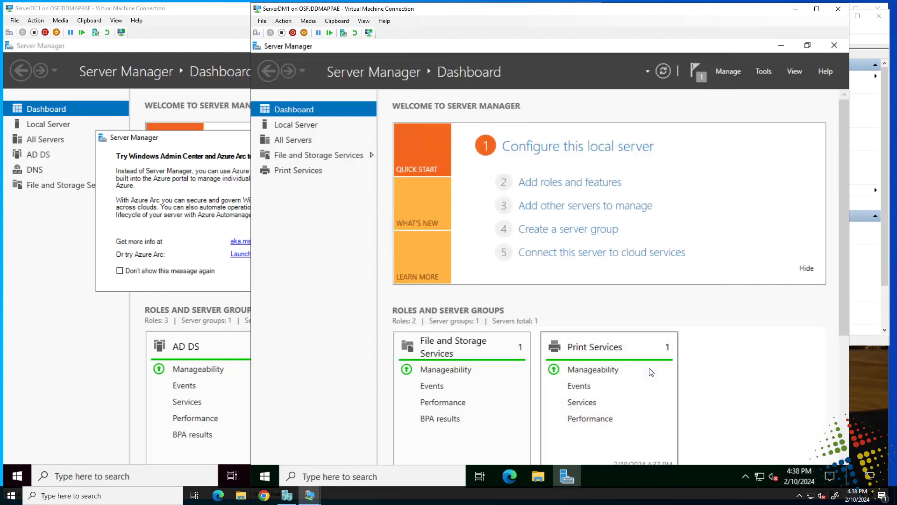
- Glance at Print Services manageability, then open the Print Services page showing SERVERDM1 online
click(618, 370)
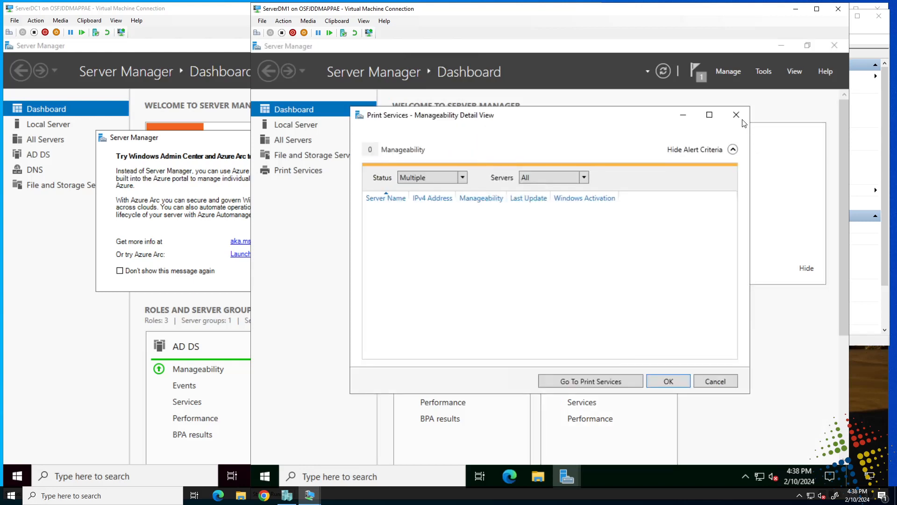
click(737, 115)
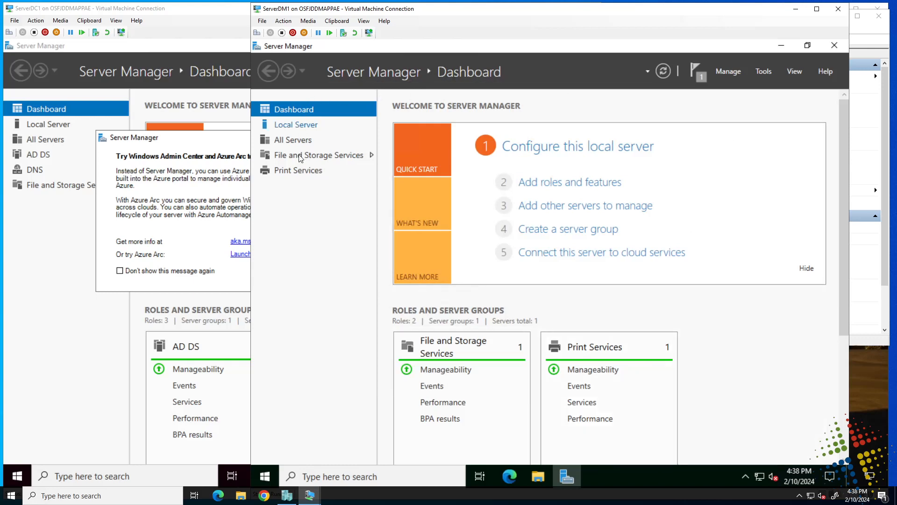
click(300, 171)
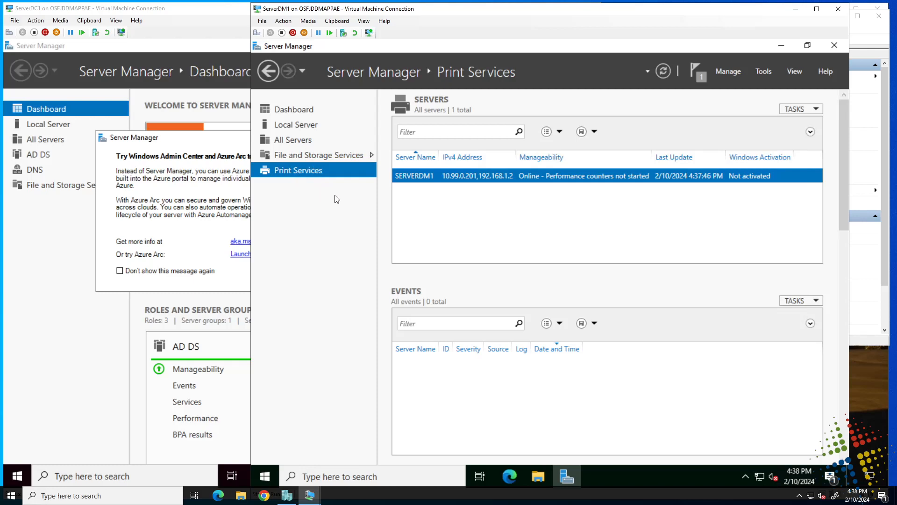
- Open the Remove Roles and Features wizard for ServerDM1 and reach its server roles list
click(729, 71)
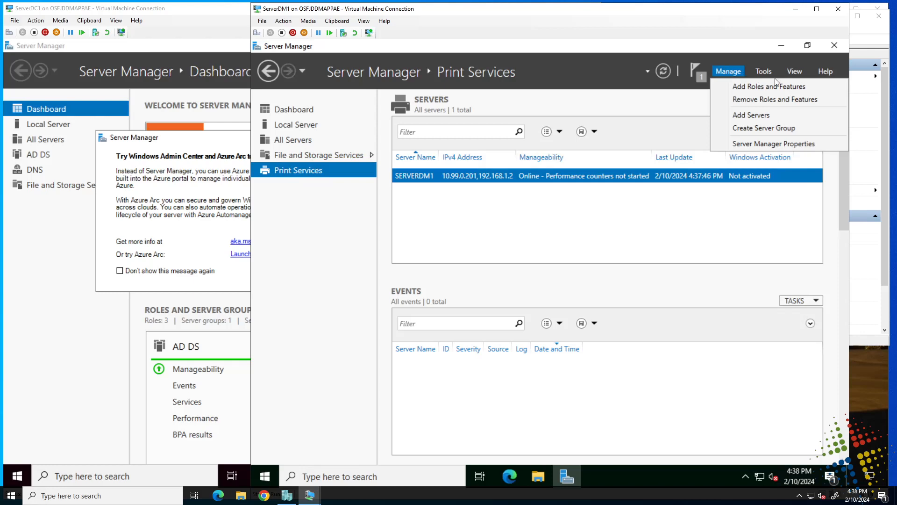
click(758, 99)
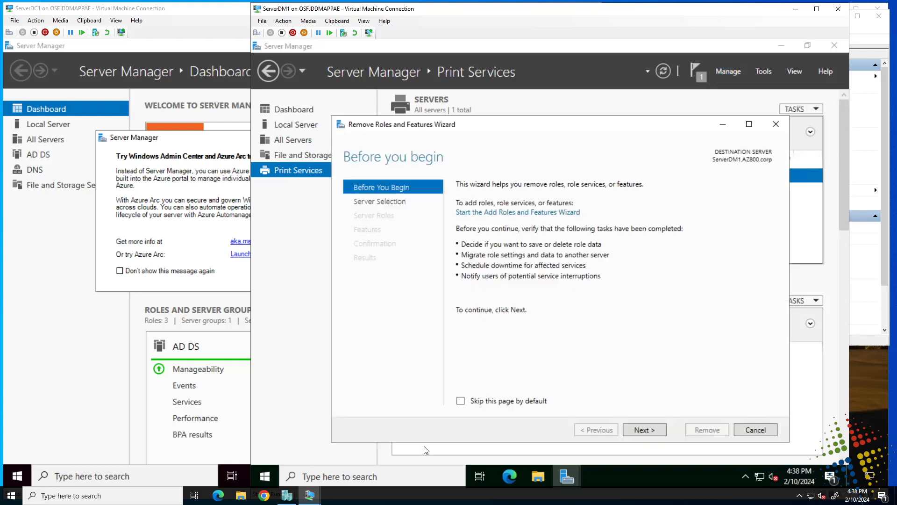
click(649, 429)
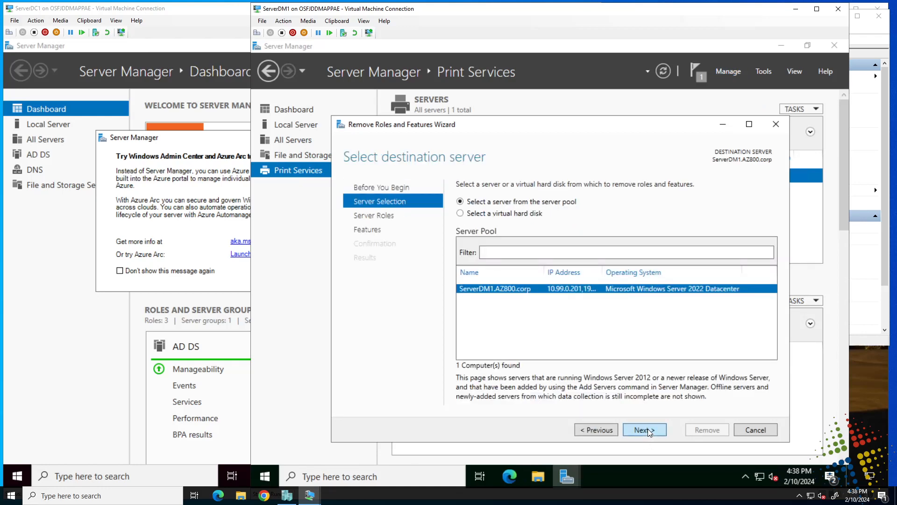
click(641, 431)
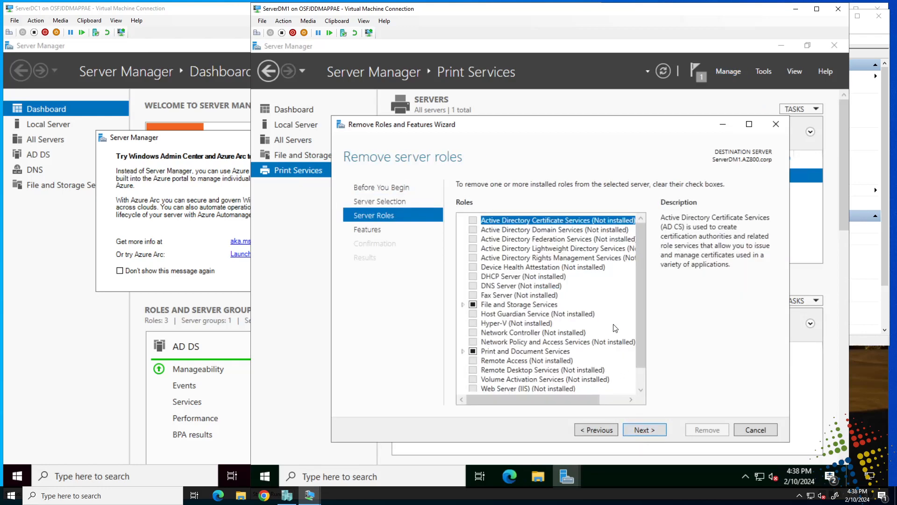
click(641, 390)
click(641, 389)
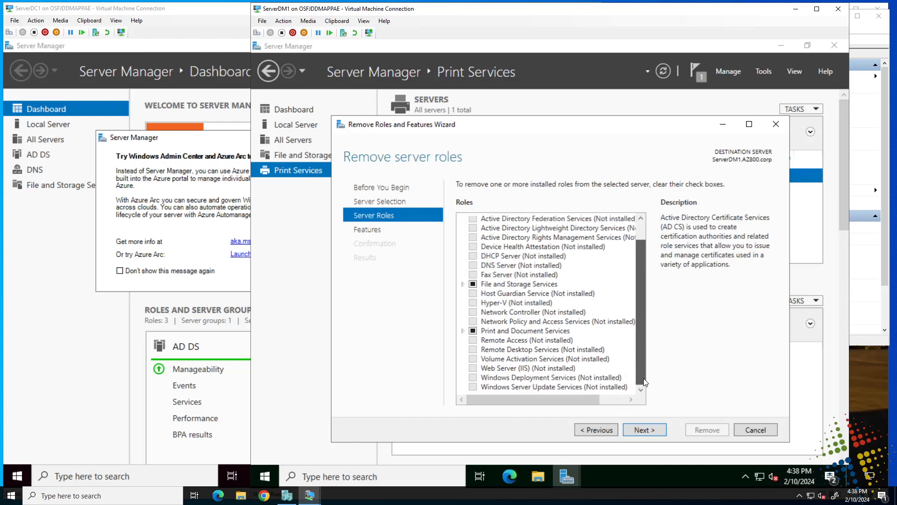
scroll(638, 277, up, 1)
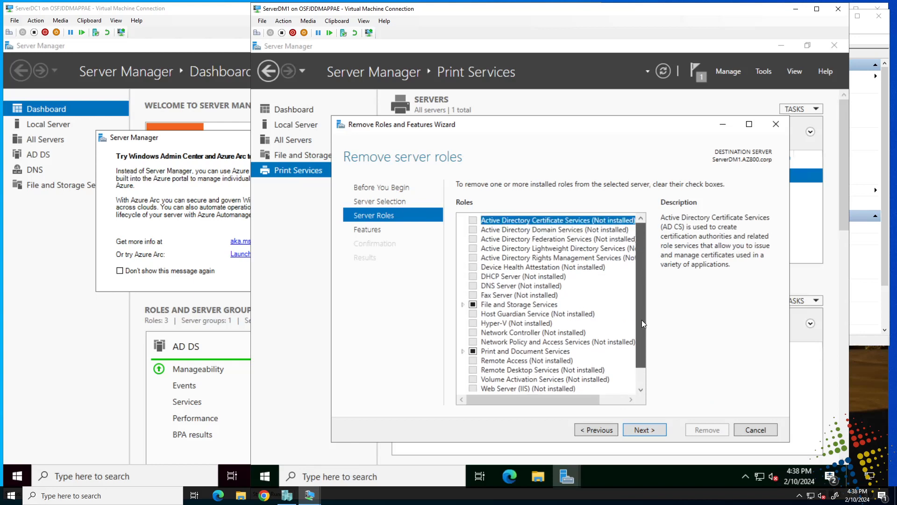
scroll(641, 319, down, 1)
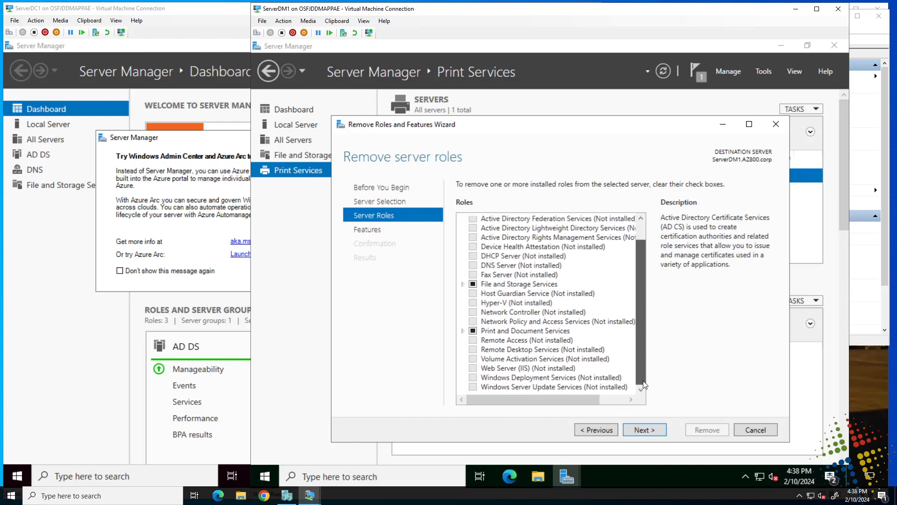
- Uncheck Print and Document Services plus its management tools and start the removal
click(473, 330)
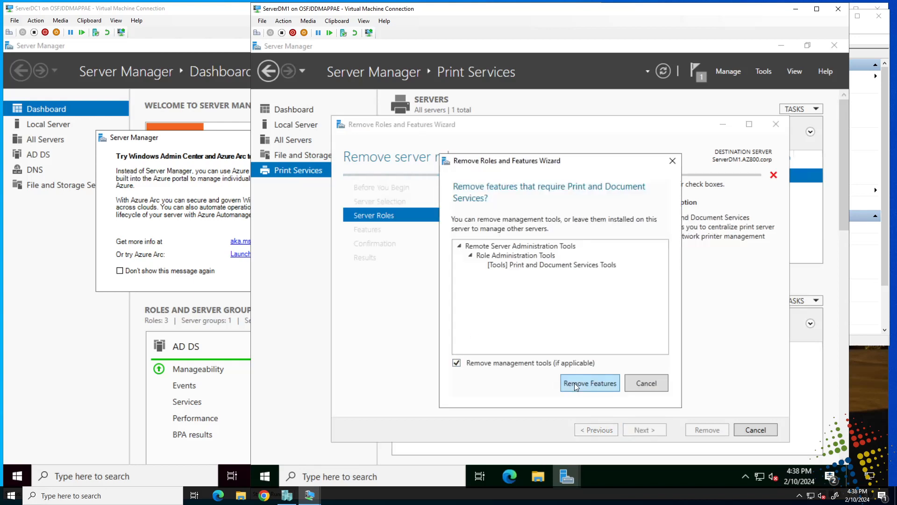
click(574, 383)
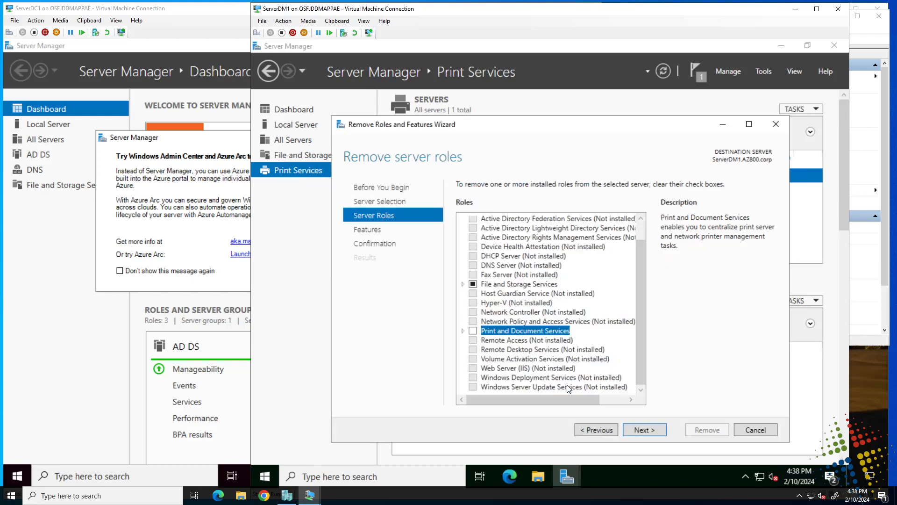
click(655, 433)
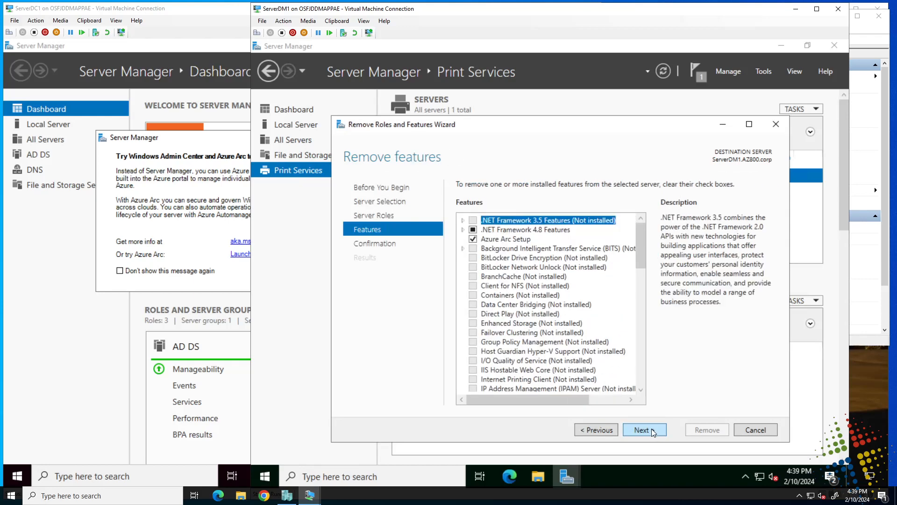
click(651, 428)
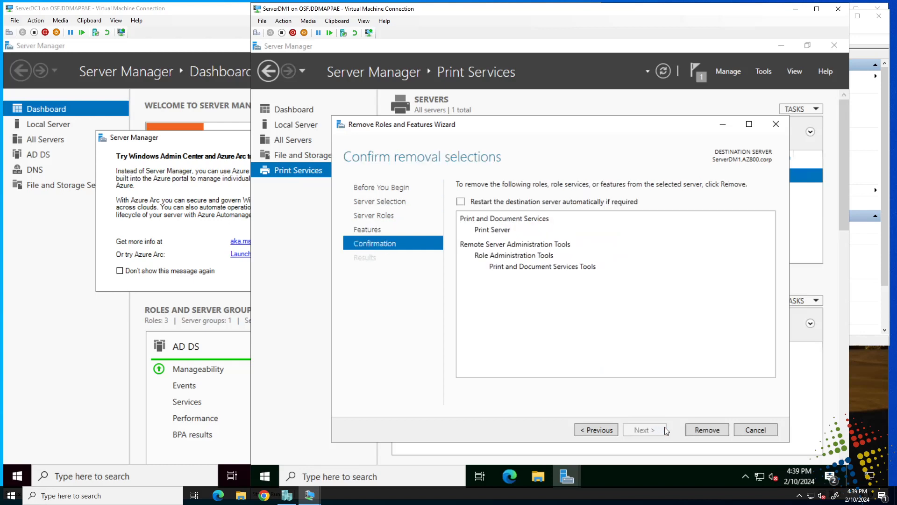
click(699, 429)
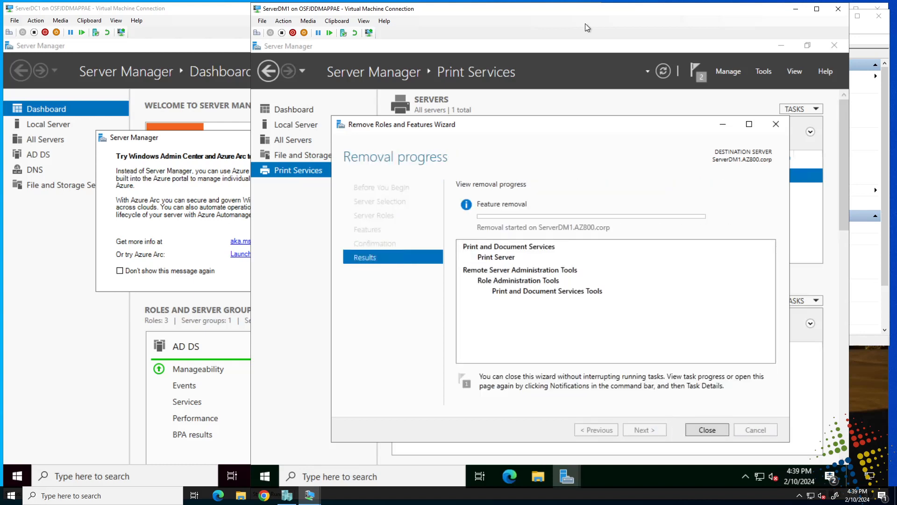